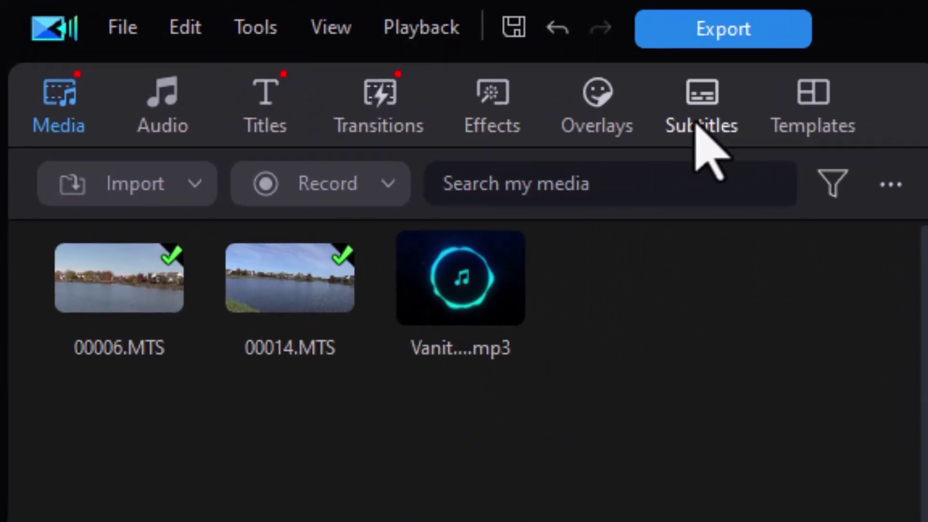
Switch the library panel to the Subtitles tab to show the manual subtitle list
click(686, 122)
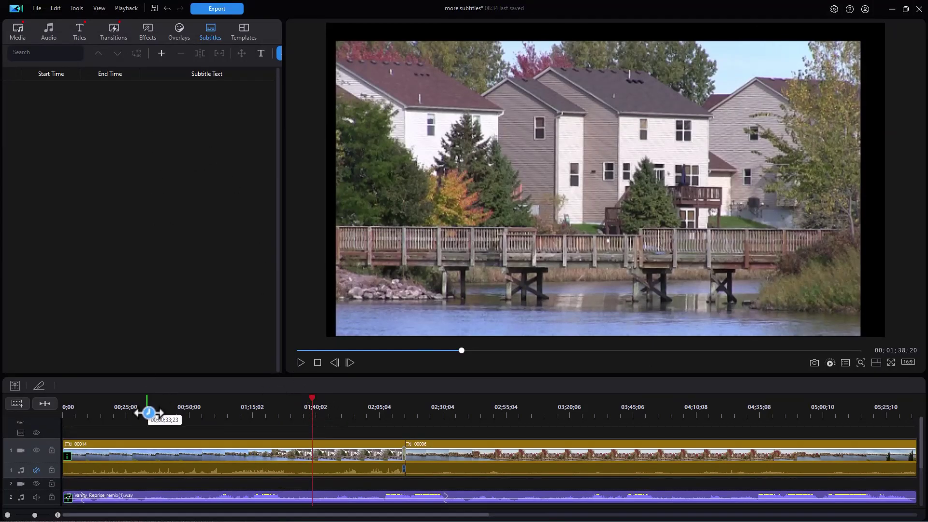
Add subtitle 1 'Intro' at the start, running 00;00;00;00 to 00;00;08;00
click(318, 362)
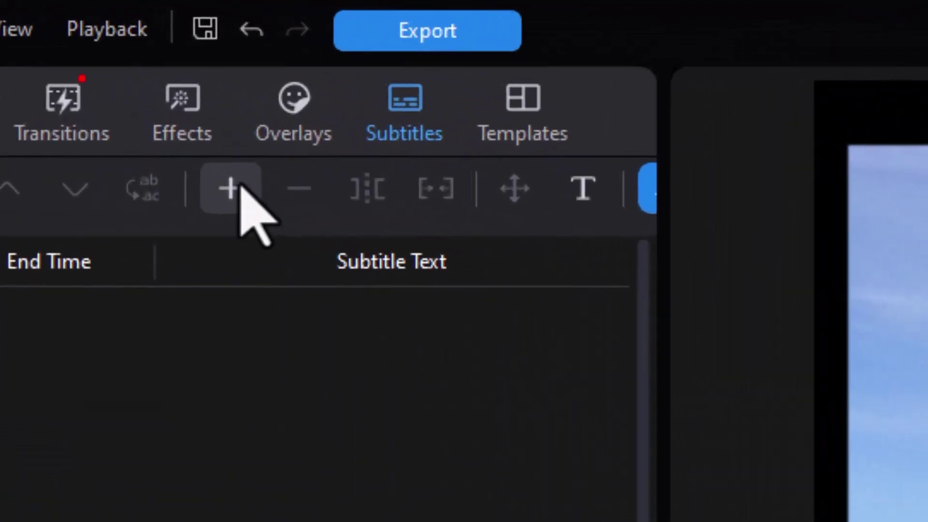
click(161, 53)
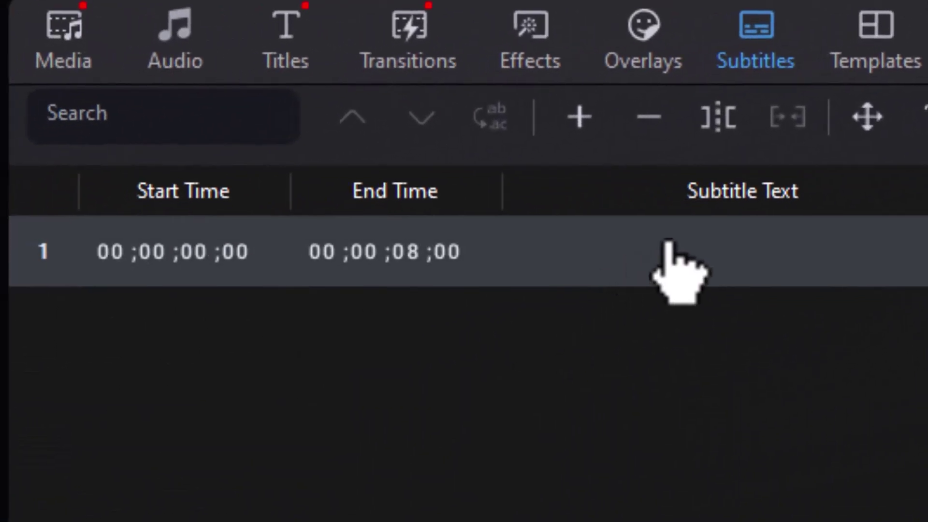
click(400, 309)
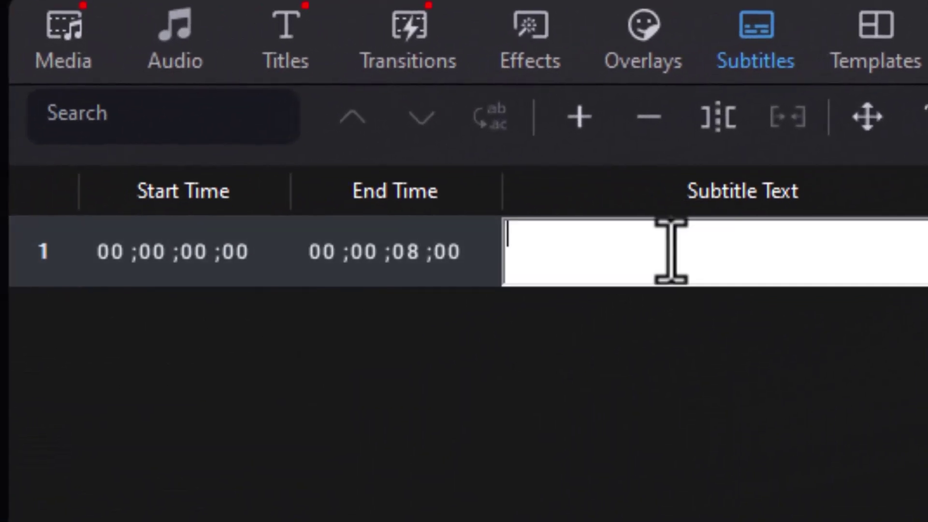
text(I)
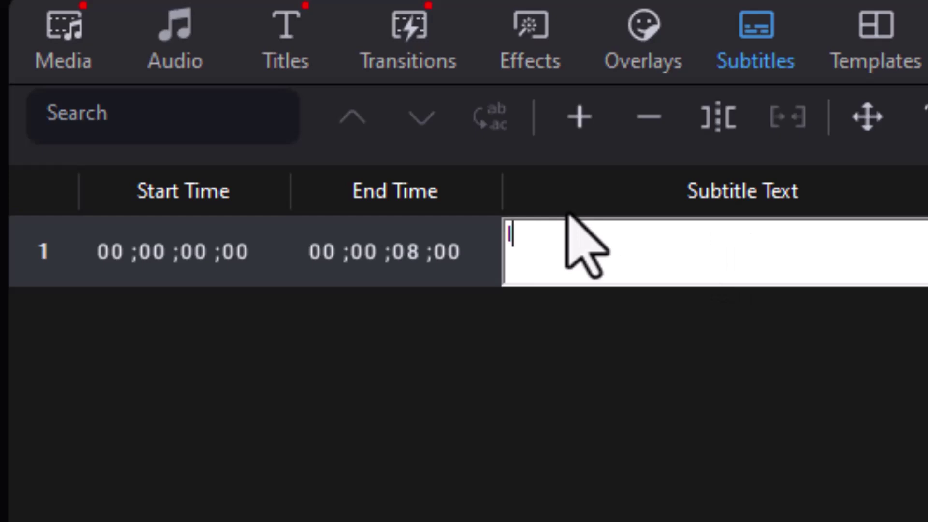
text(ntro)
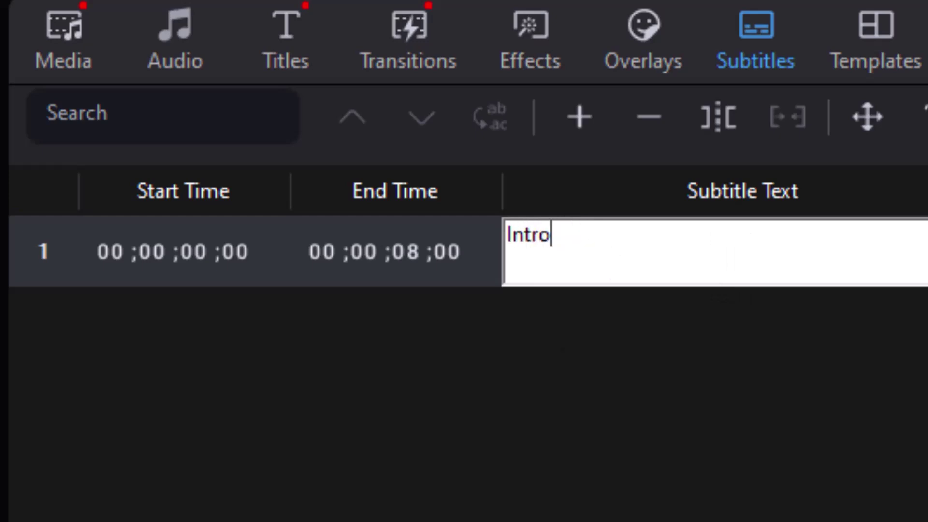
key(Return)
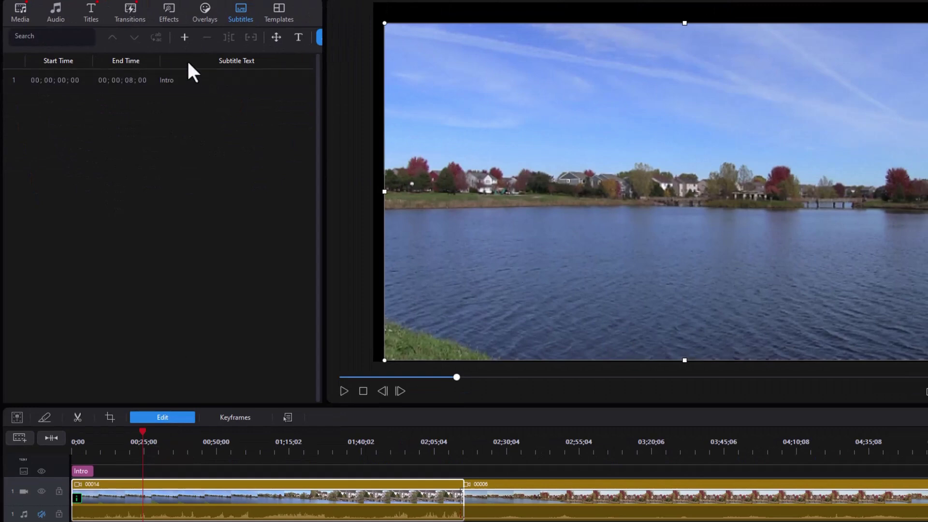
Add subtitles 'Using LUTs' at 00;00;24;18 and 'Split Toning' at 00;00;43;17
click(185, 36)
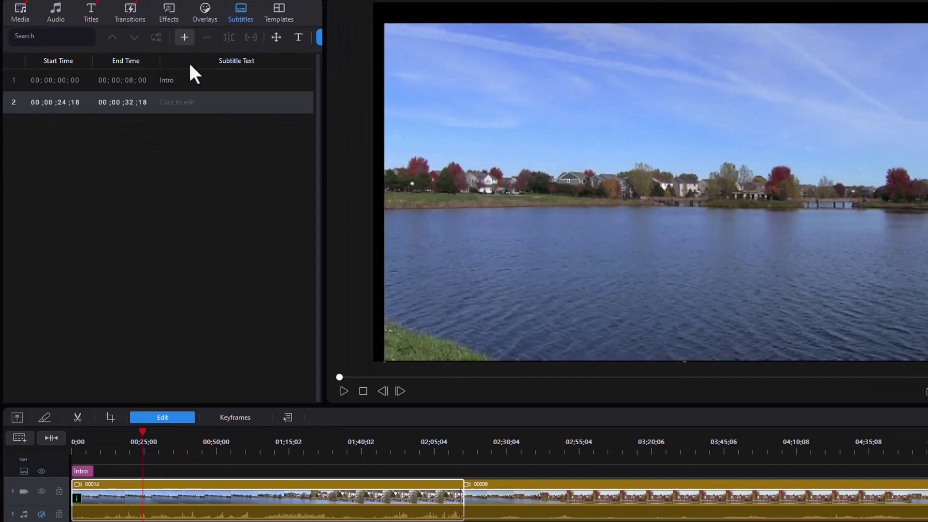
click(211, 102)
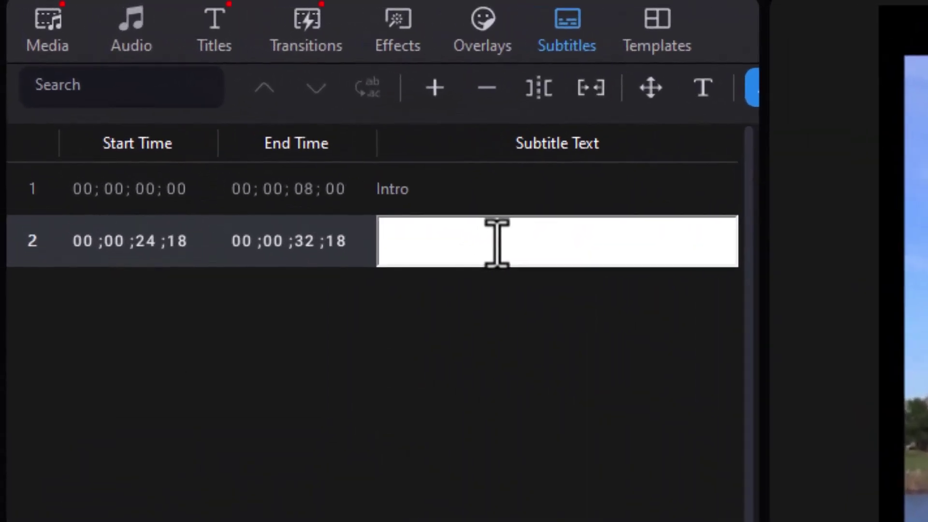
text(Using LUTs)
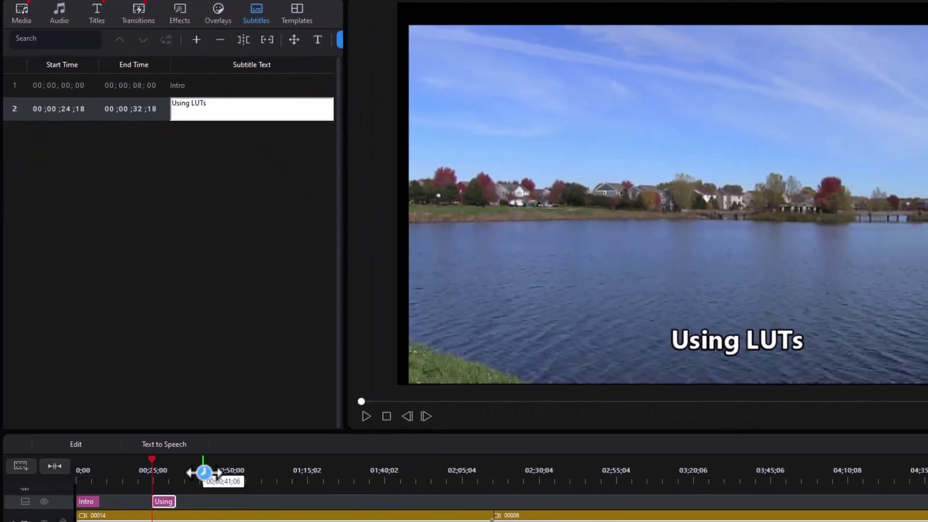
drag(208, 494, 212, 493)
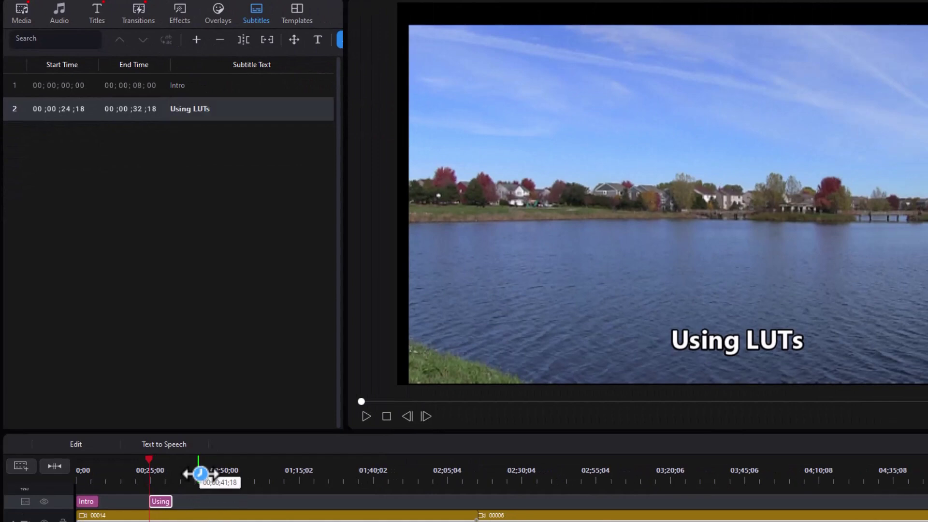
click(215, 486)
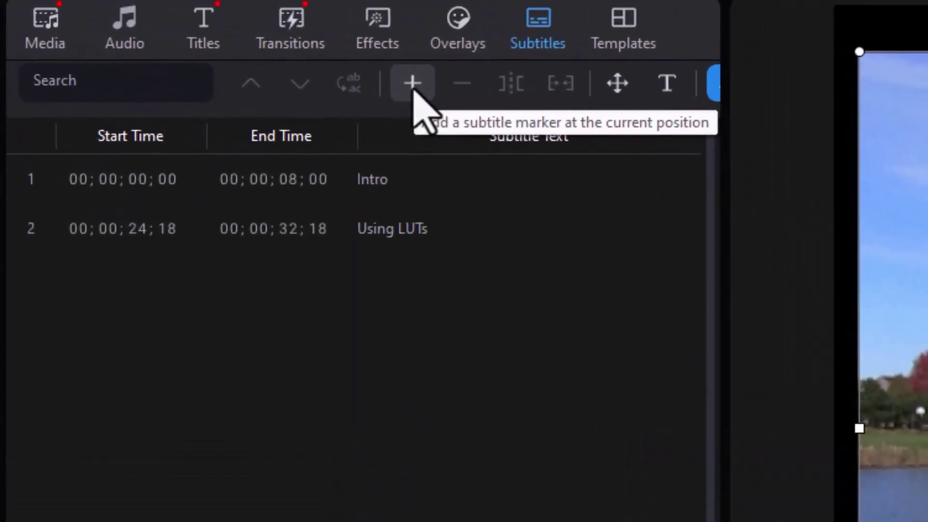
click(197, 43)
click(461, 284)
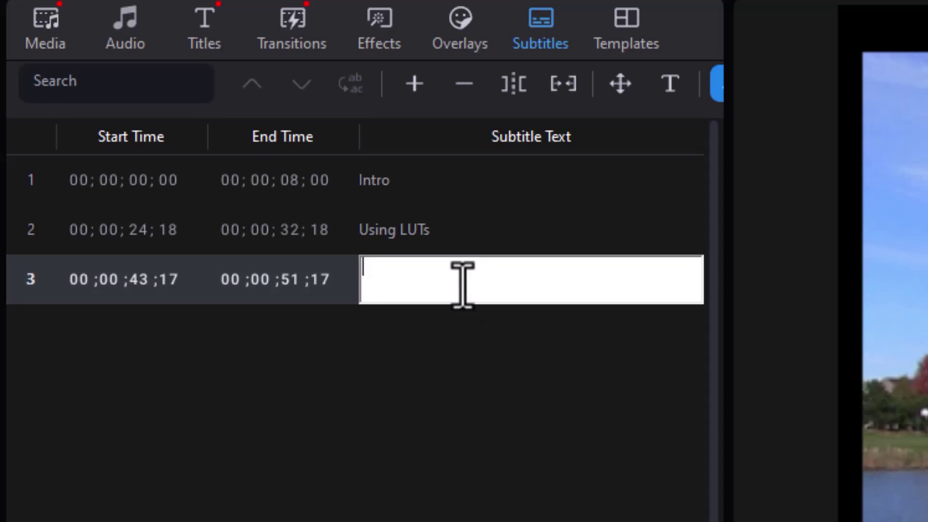
text(S)
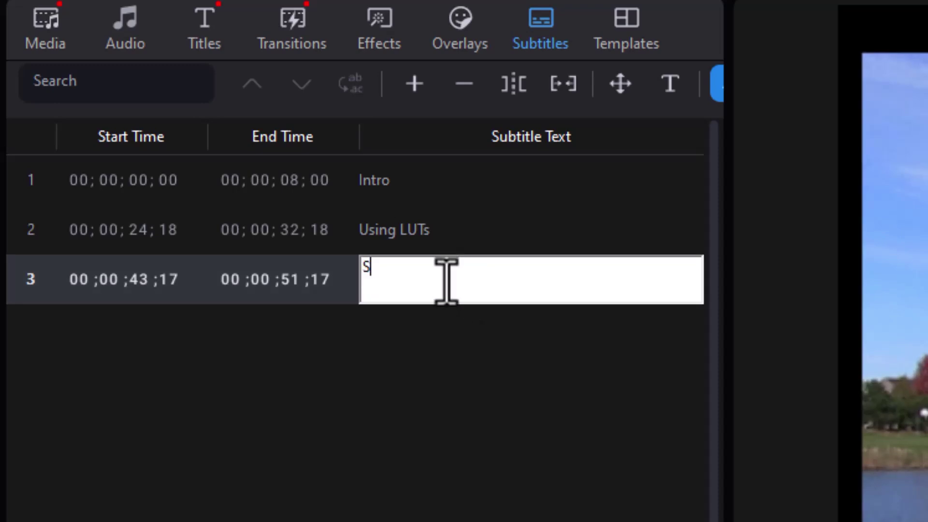
text(plit Toning)
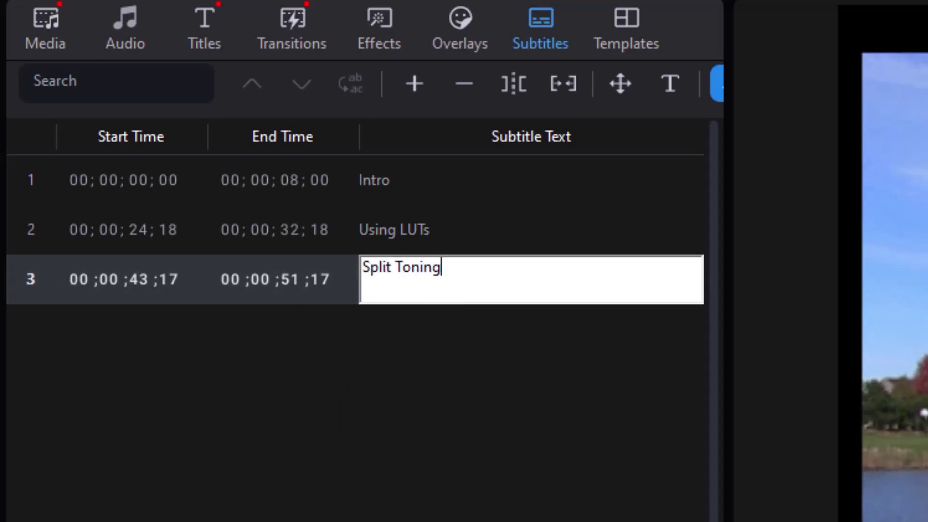
key(Return)
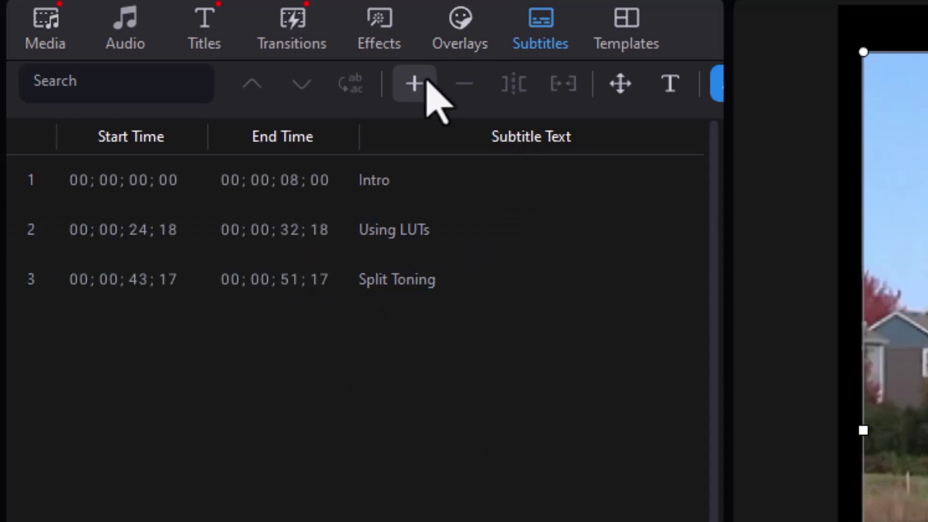
Add the 'Crop and Zoom' subtitle at 00;01;10;12
click(425, 82)
click(458, 330)
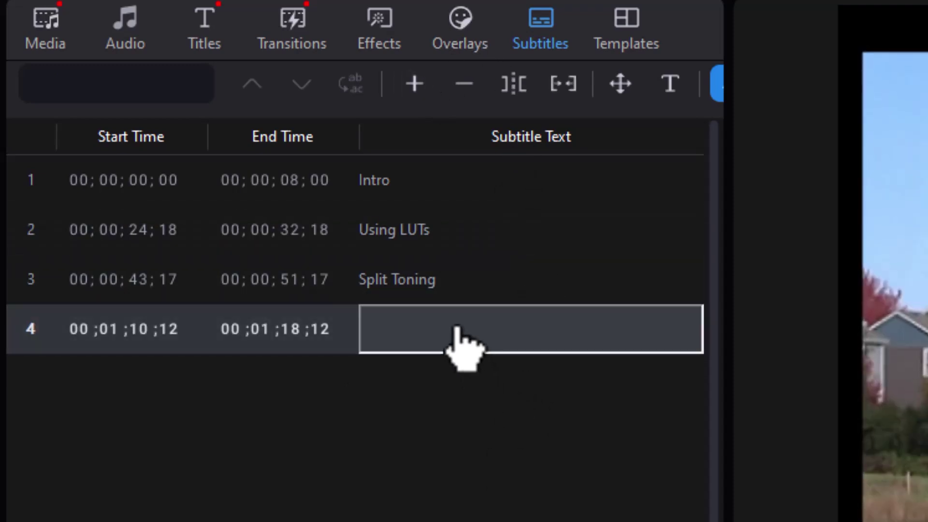
text(Crop)
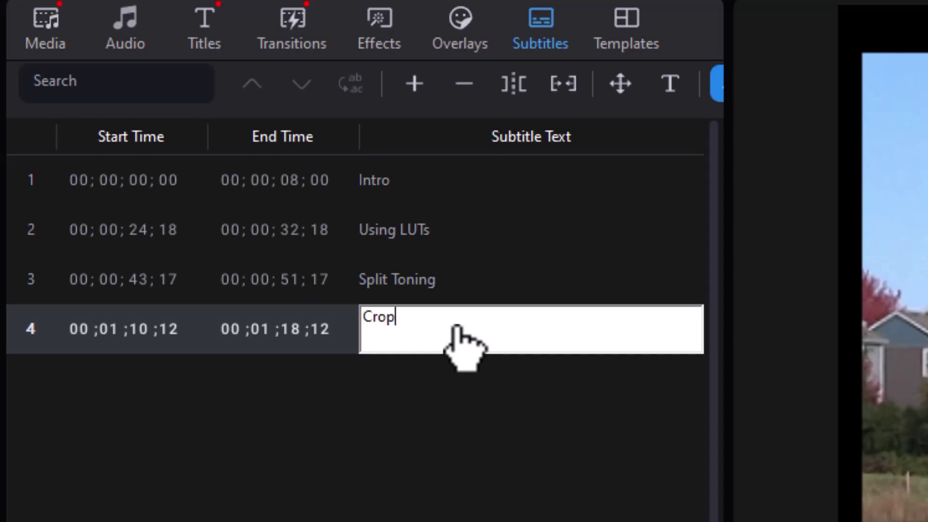
text( and Zoom)
key(Return)
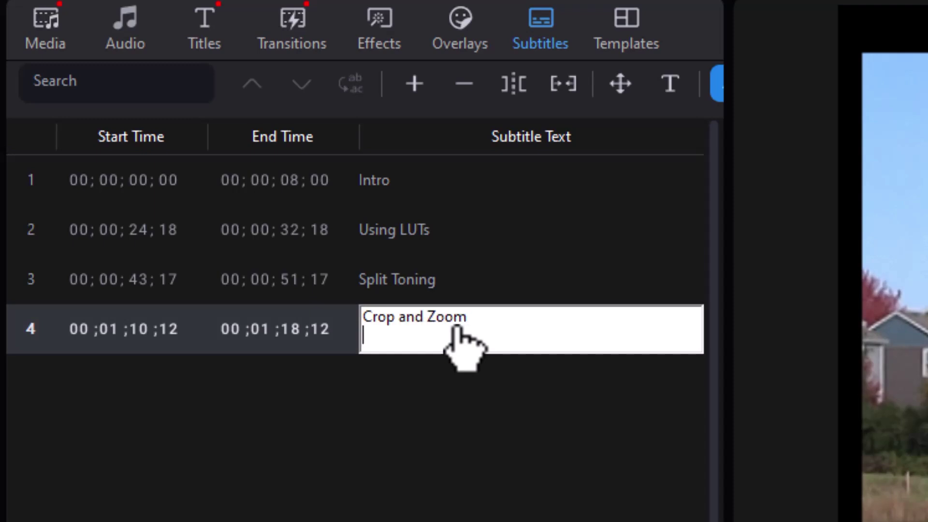
Commit the Crop and Zoom subtitle and widen the subtitle list panel
click(502, 483)
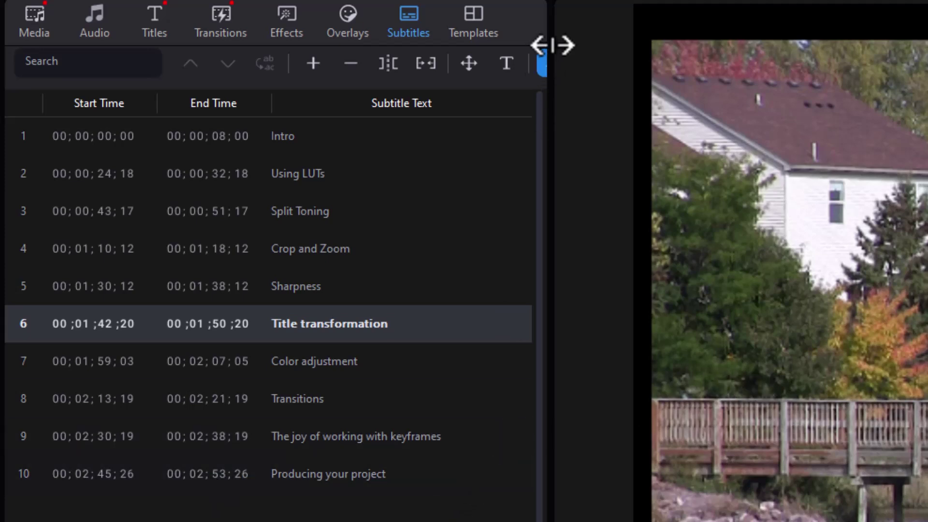
drag(552, 46, 770, 60)
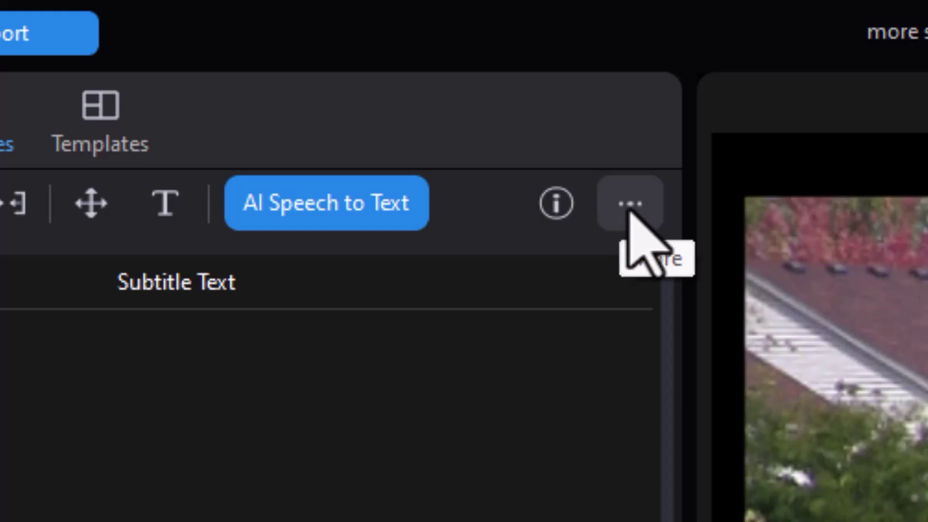
Export the subtitles without style formatting as an SRT file named 'youtube test'
click(630, 212)
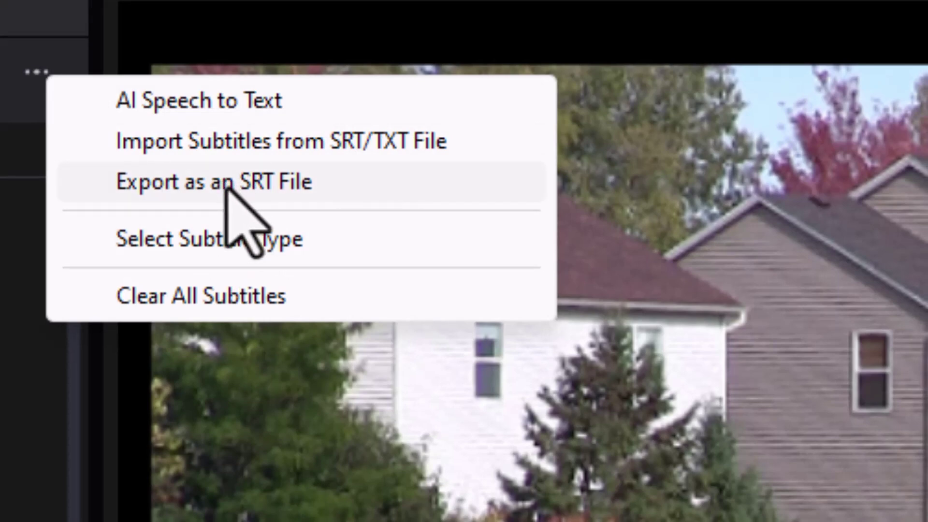
click(227, 186)
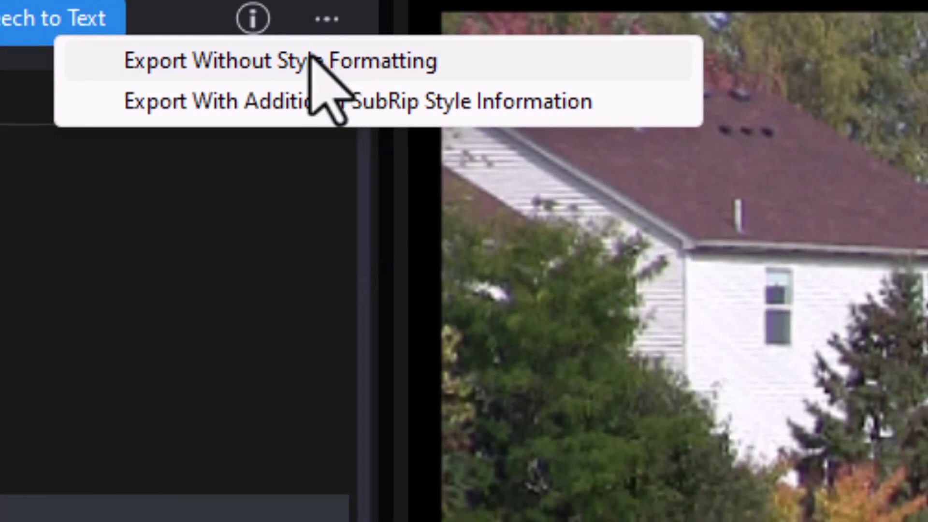
click(319, 65)
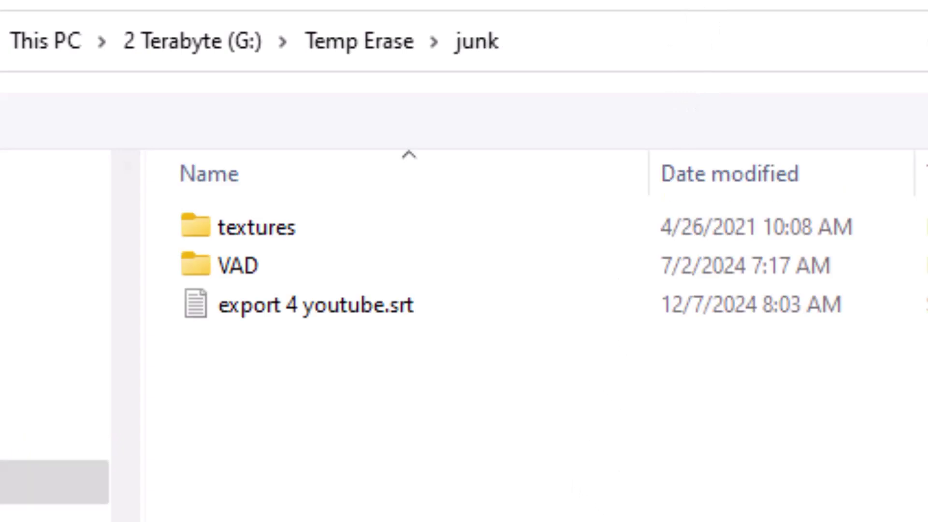
text(y)
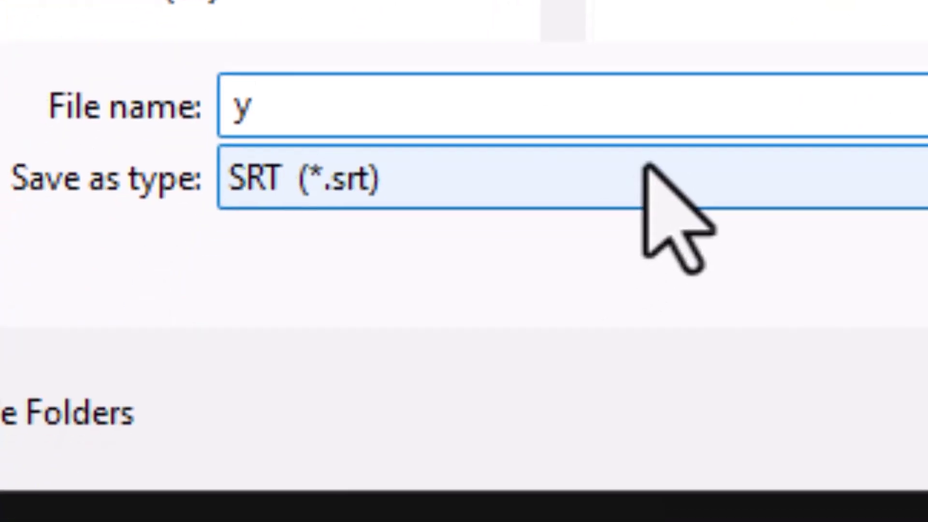
text(outue)
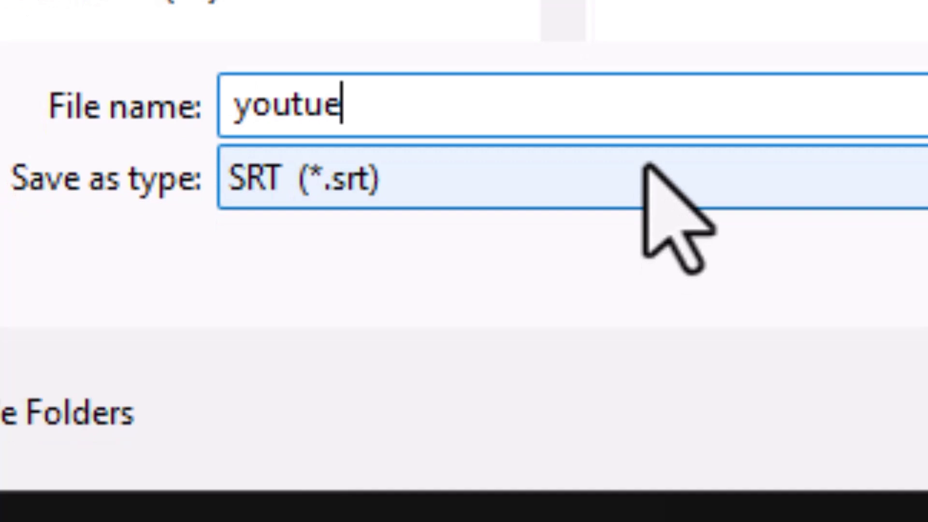
key(BackSpace)
text(be test)
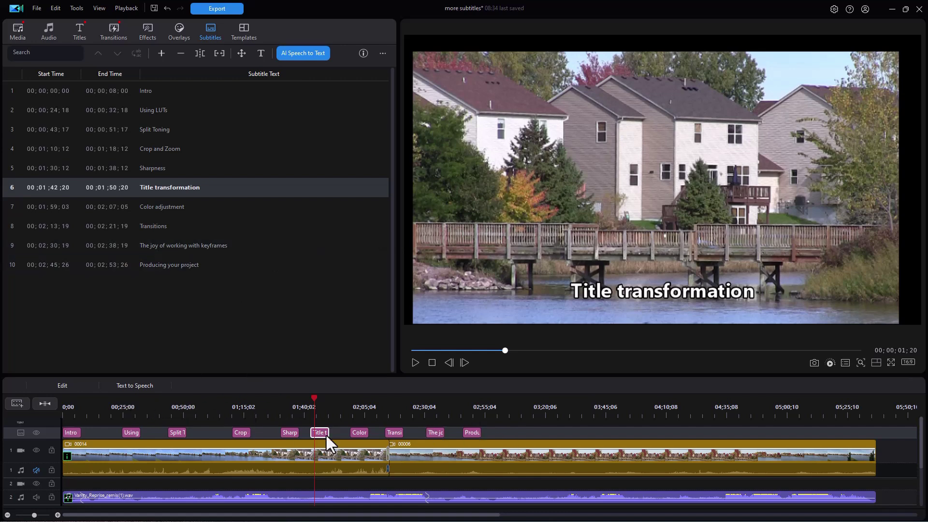
drag(271, 324, 130, 81)
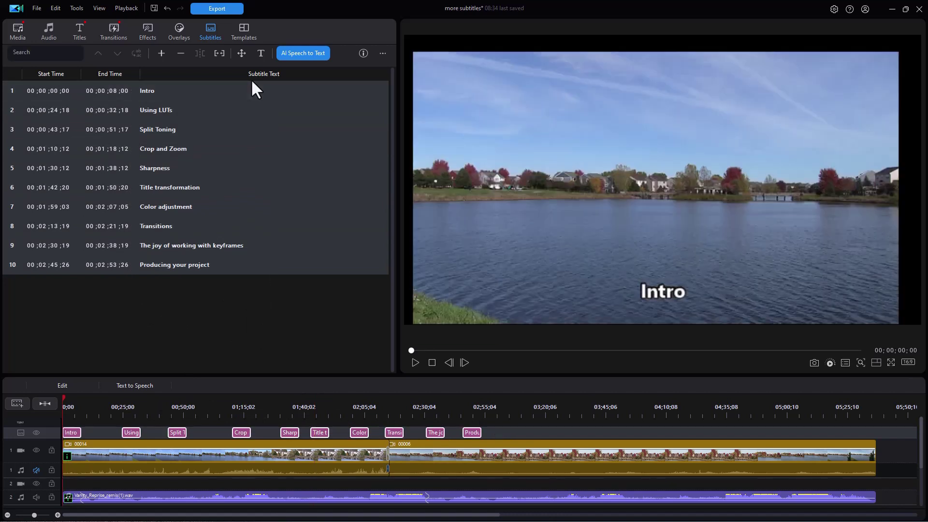
key(Delete)
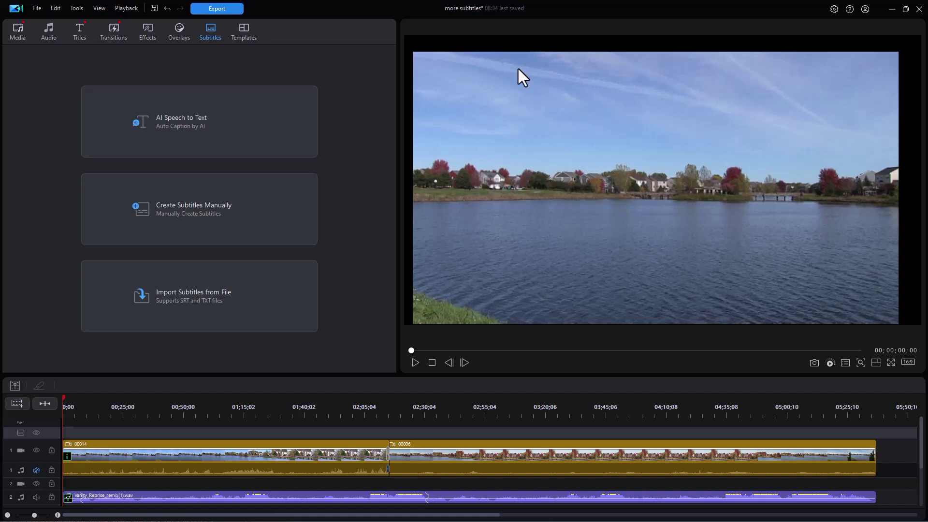
key(ctrl+z)
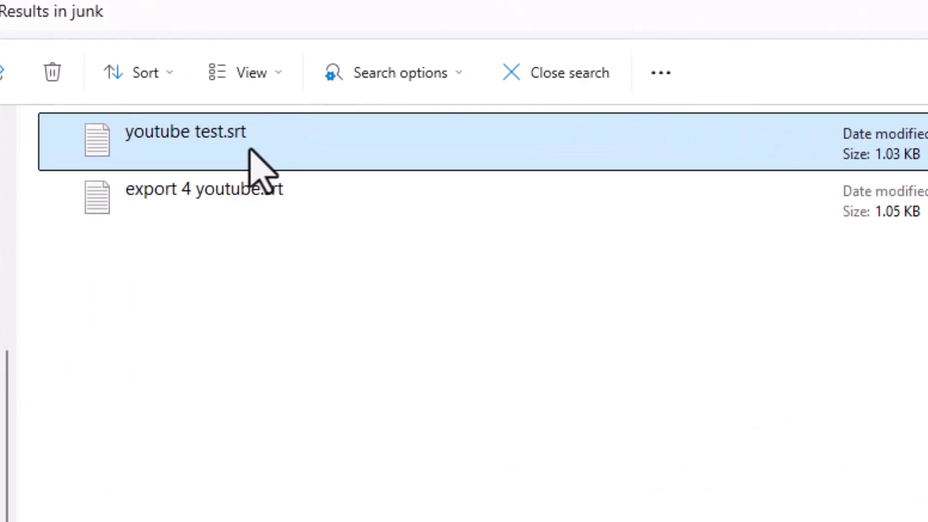
Open youtube test.srt in Notepad and zoom in twice to enlarge the text
key(Return)
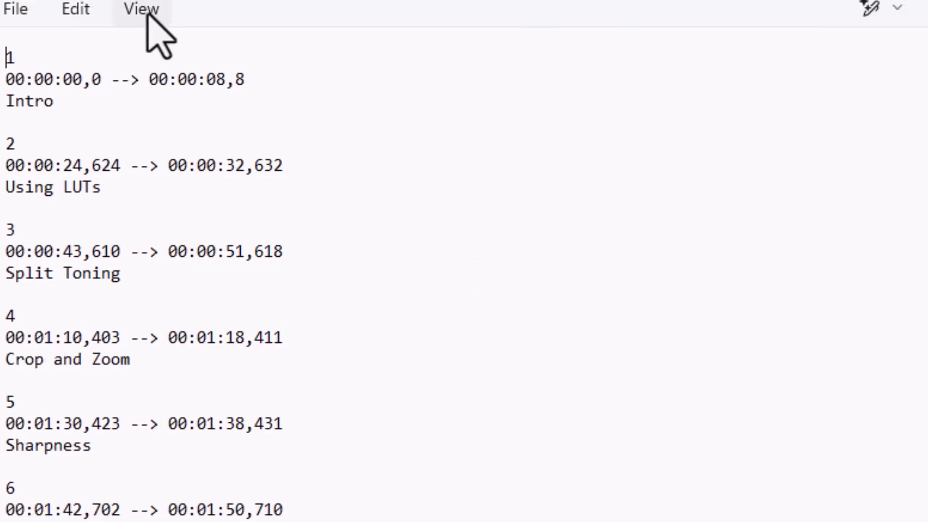
click(129, 10)
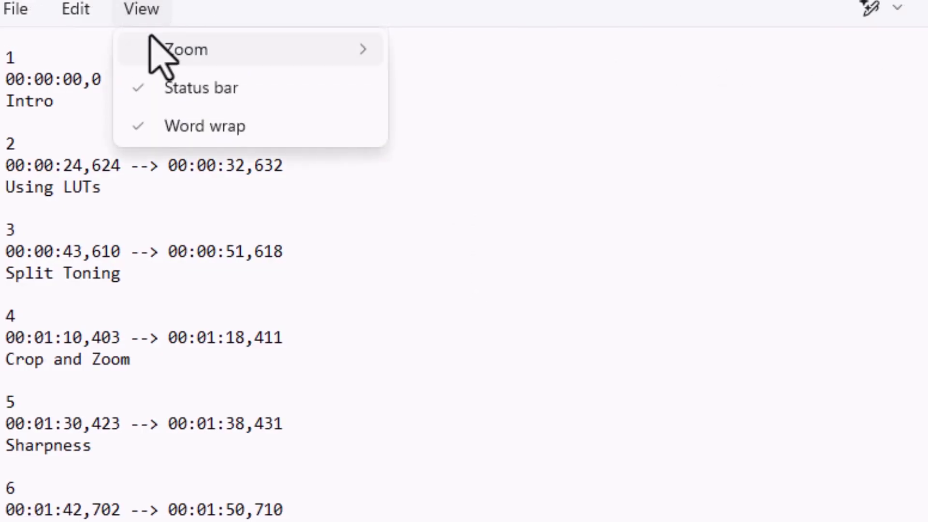
mouse_move(181, 50)
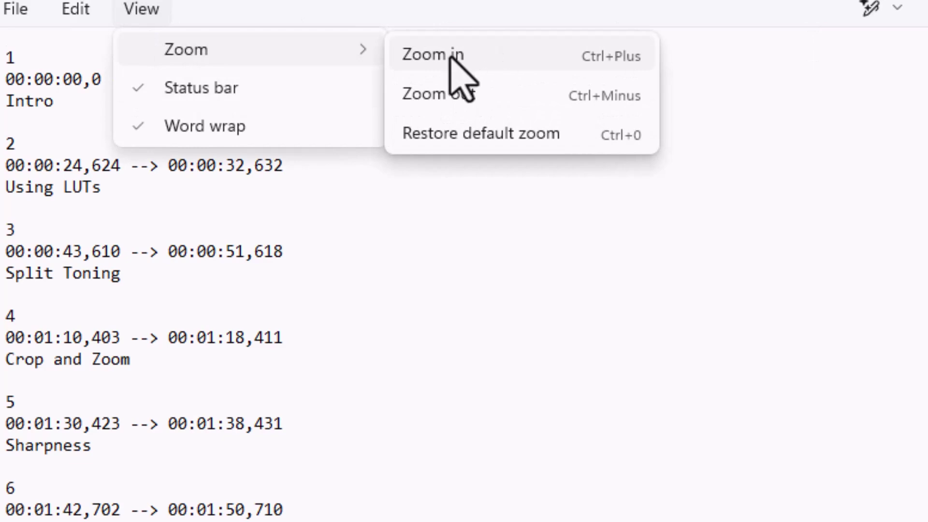
click(451, 55)
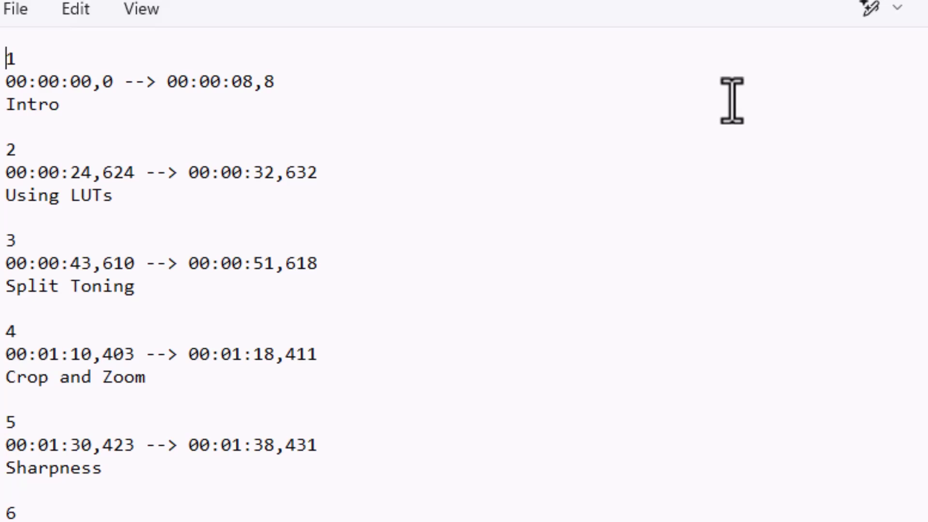
key(ctrl+plus)
key(ctrl+plus)
key(ctrl+plus)
key(ctrl+plus)
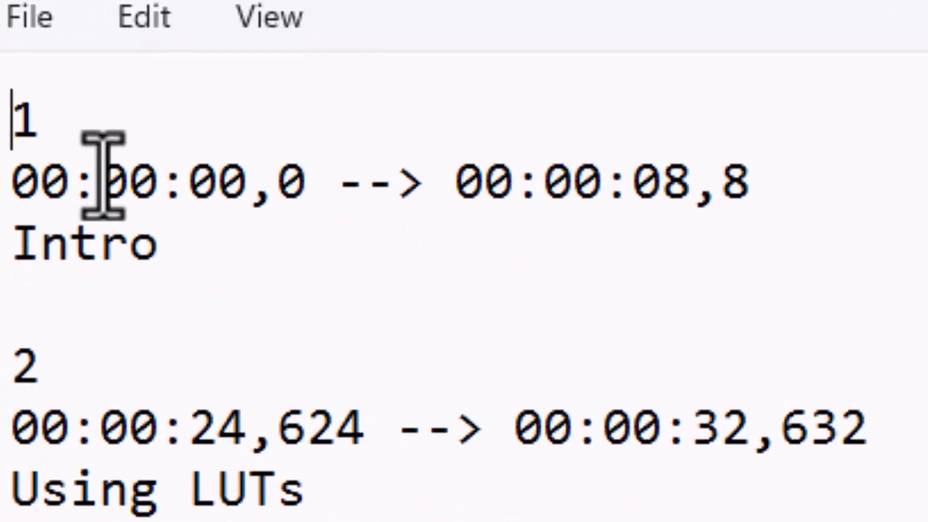
click(95, 183)
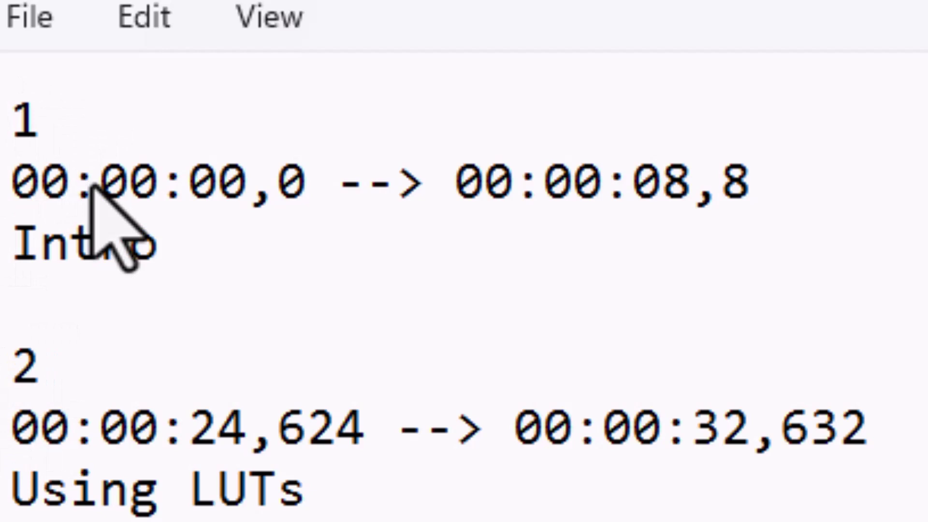
Delete the index numbers and leading '00:' hours from subtitle entries 1 through 6
drag(92, 186, 10, 145)
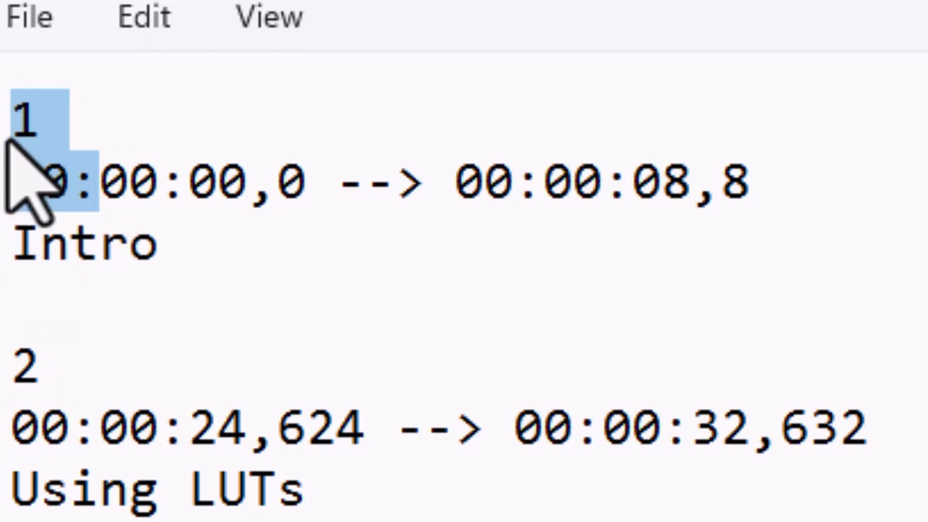
key(BackSpace)
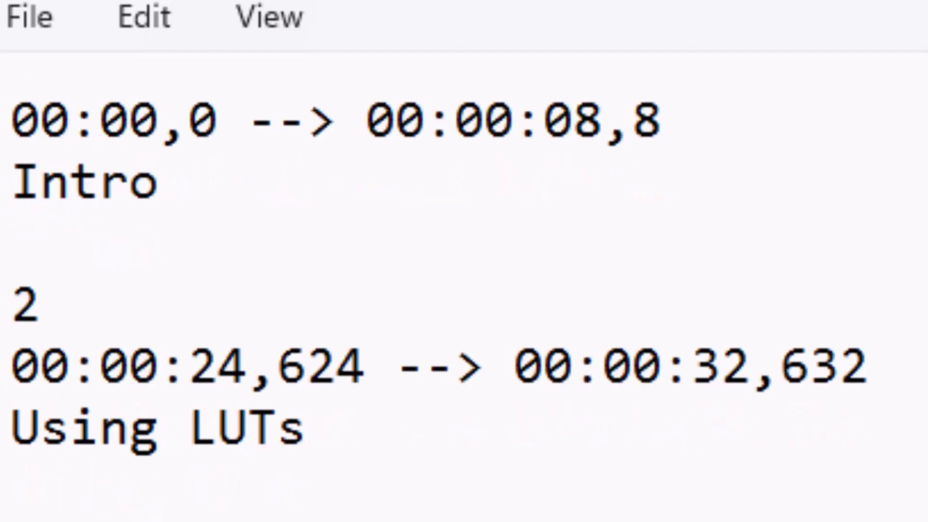
drag(97, 382, 2, 331)
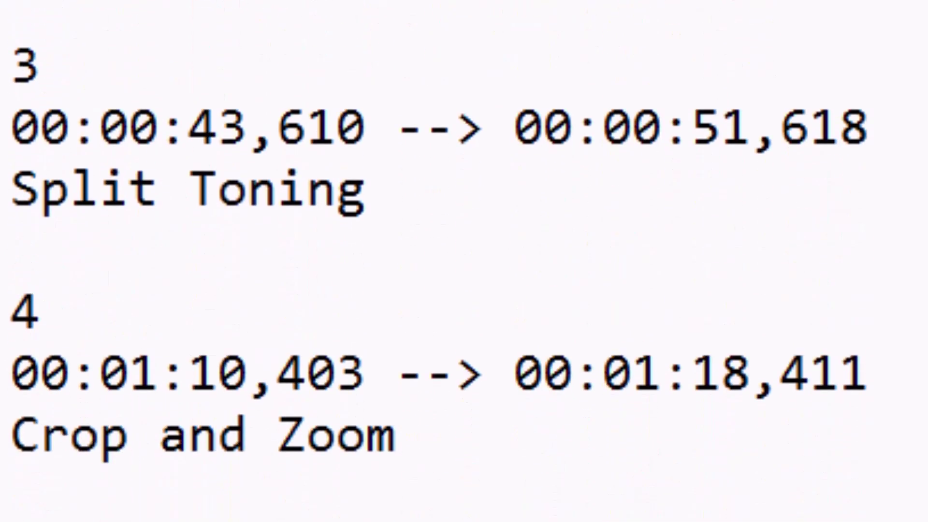
drag(99, 124, 0, 93)
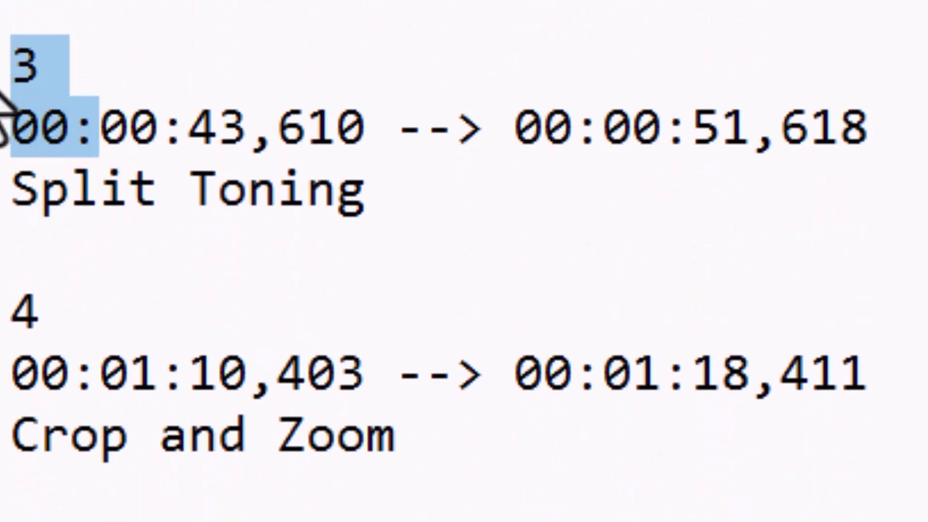
key(Delete)
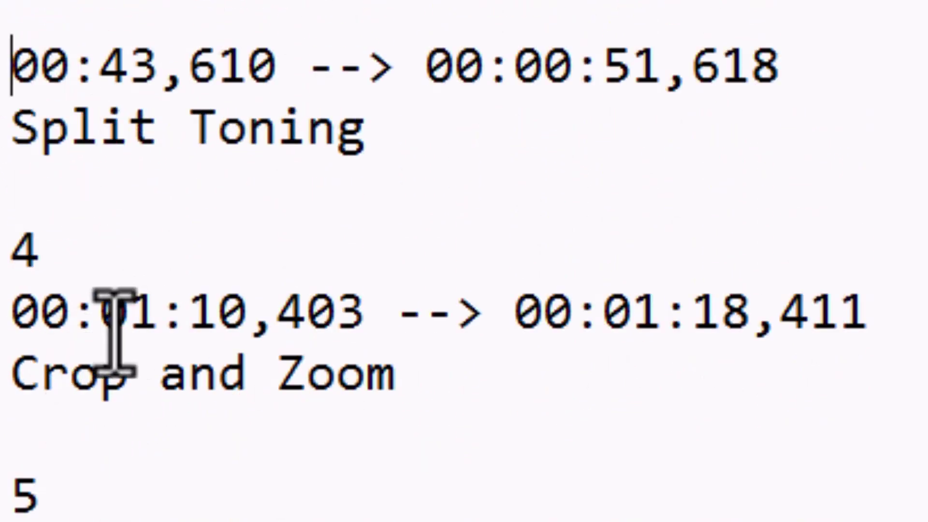
drag(98, 314, 2, 251)
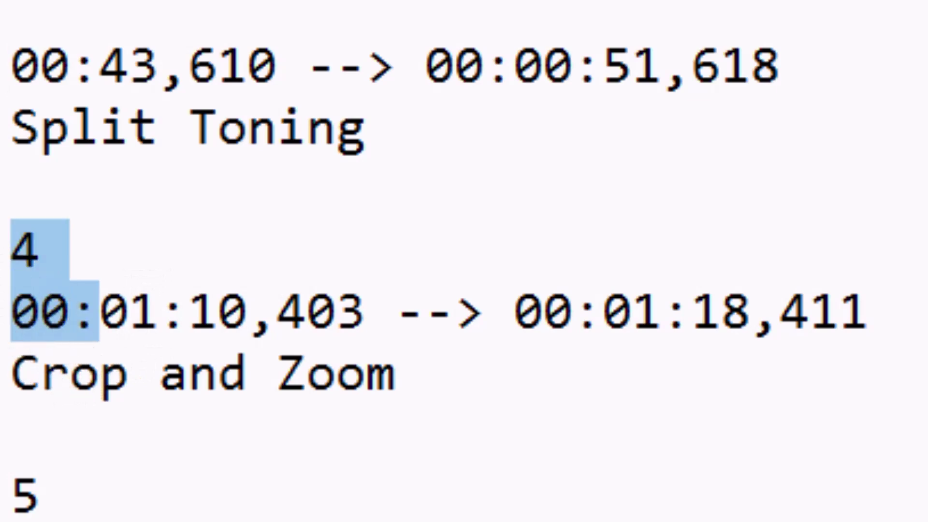
key(Delete)
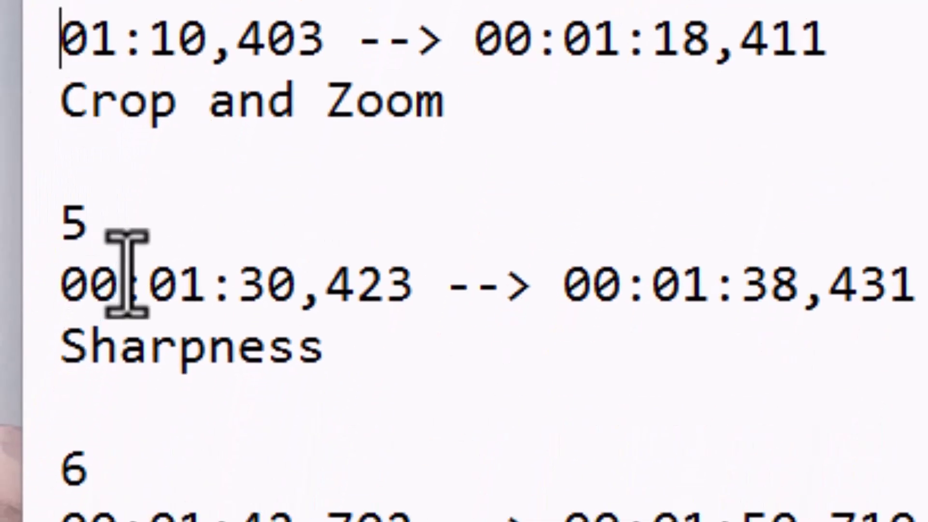
drag(146, 285, 2, 210)
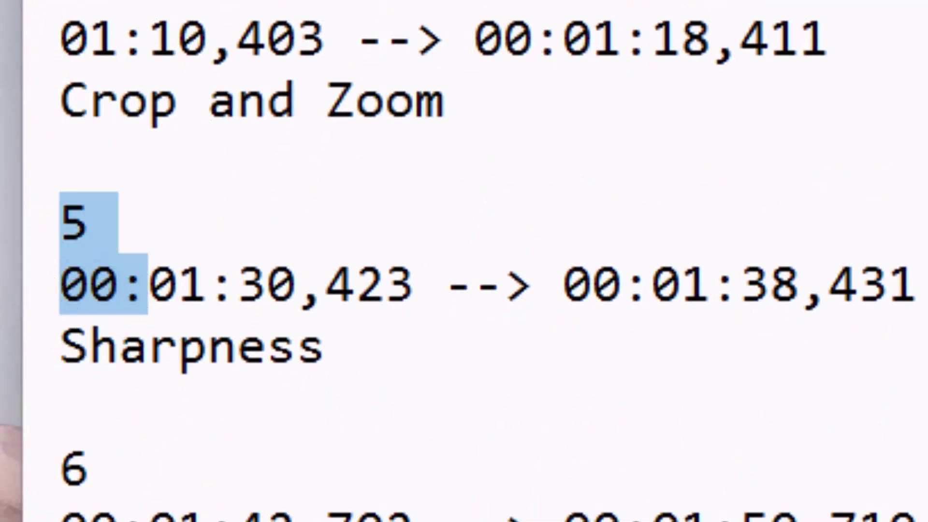
key(Delete)
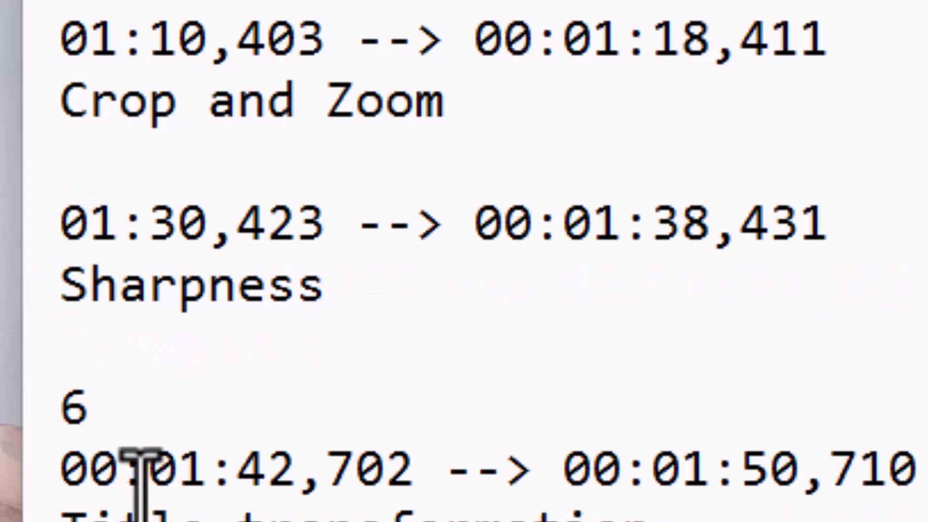
drag(135, 466, 1, 432)
key(Delete)
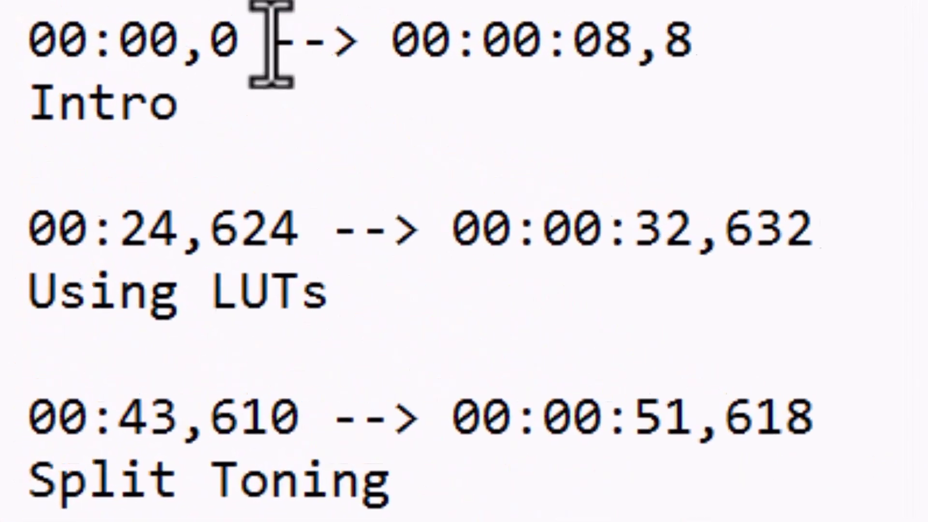
Join chapters onto single lines: 00:00 Intro, 00:24 Using LUTs, 00:43 Split Toning, 01:10 Crop and Zoom
click(184, 48)
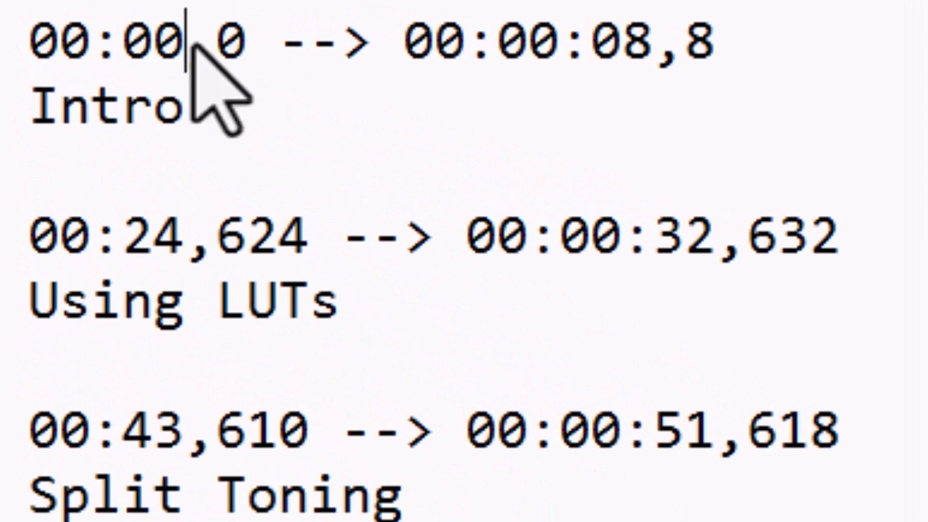
drag(193, 43, 711, 72)
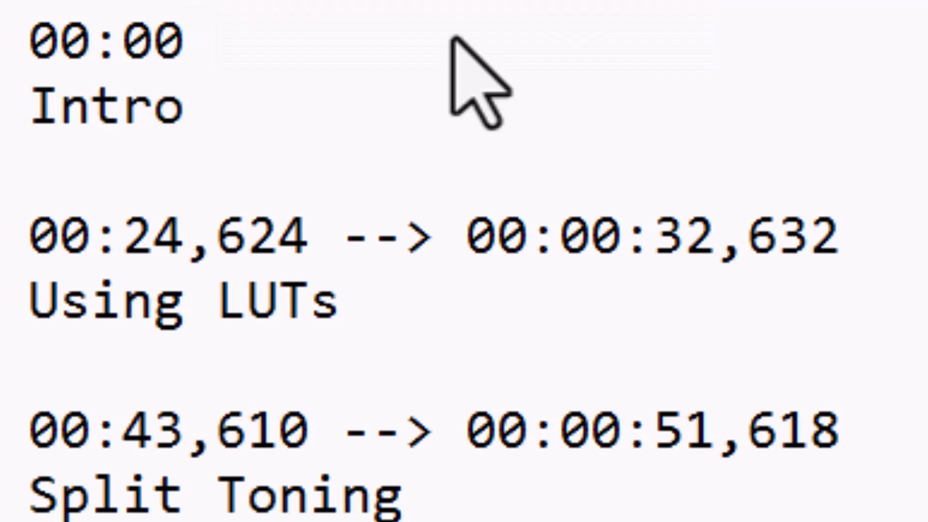
key(Delete)
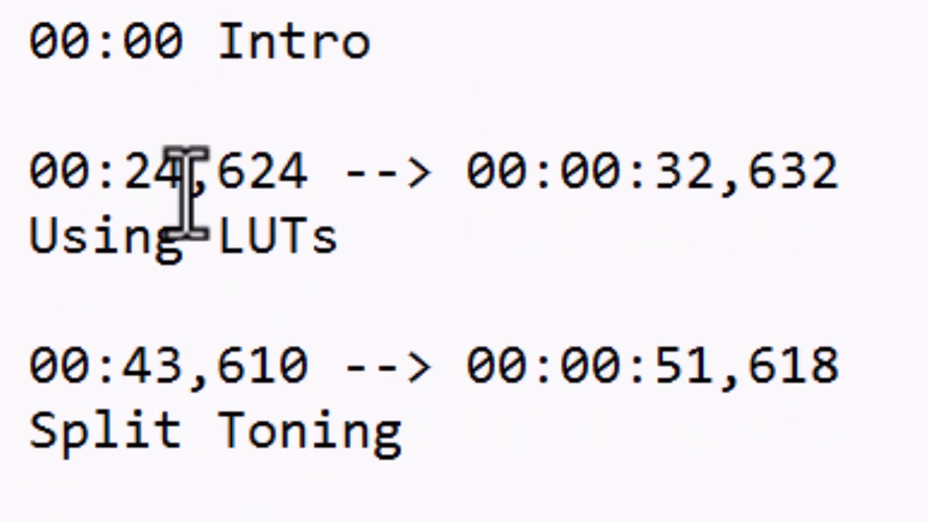
drag(186, 191, 843, 201)
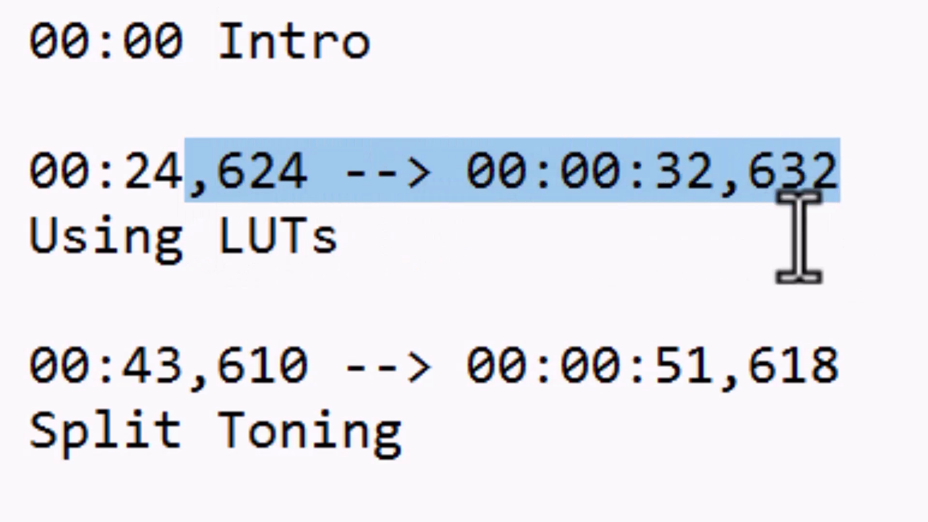
key(Delete)
key(Delete)
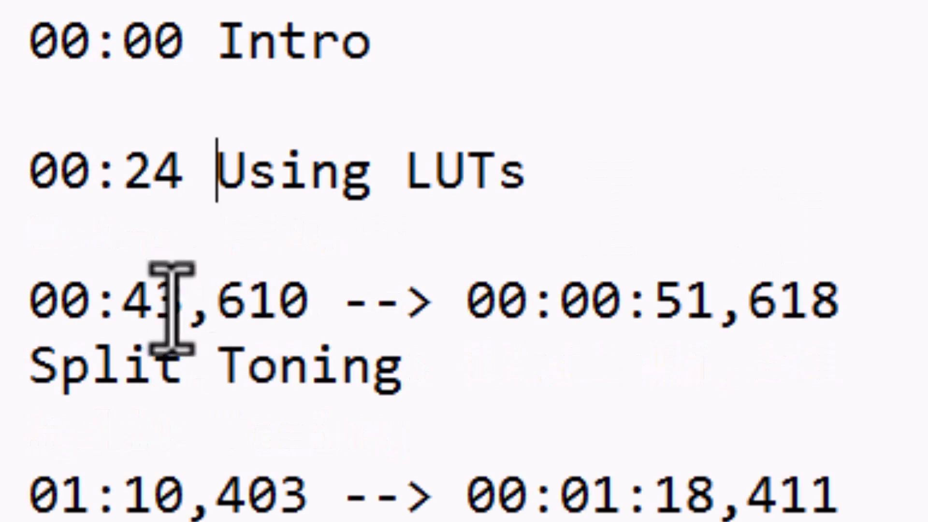
drag(193, 310, 816, 325)
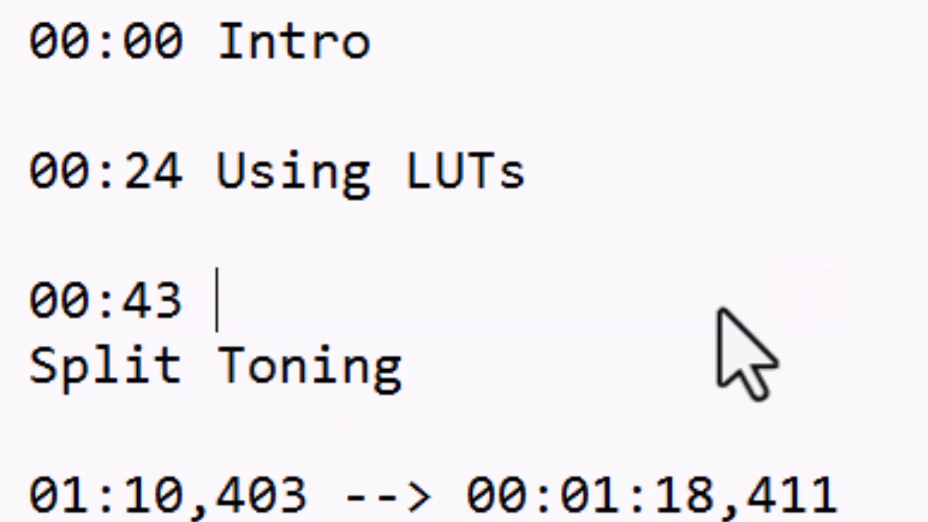
key(Delete)
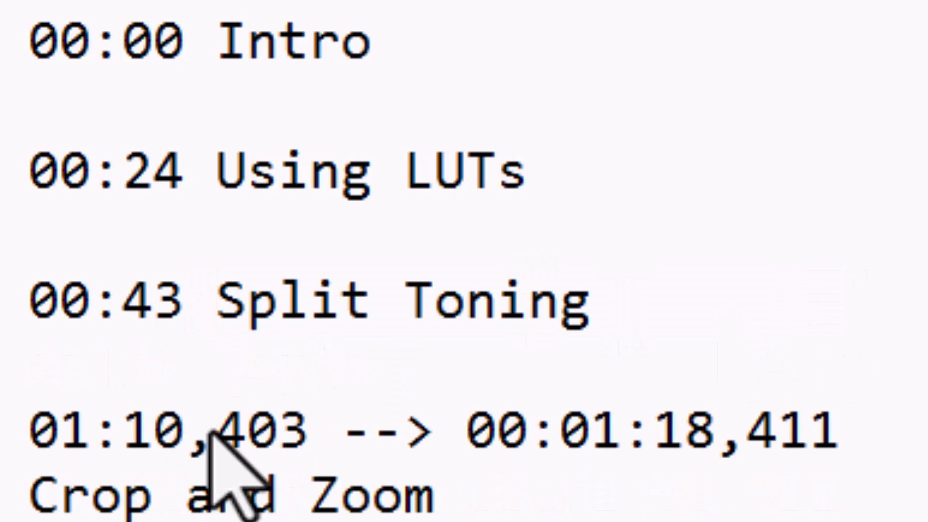
drag(186, 430, 816, 430)
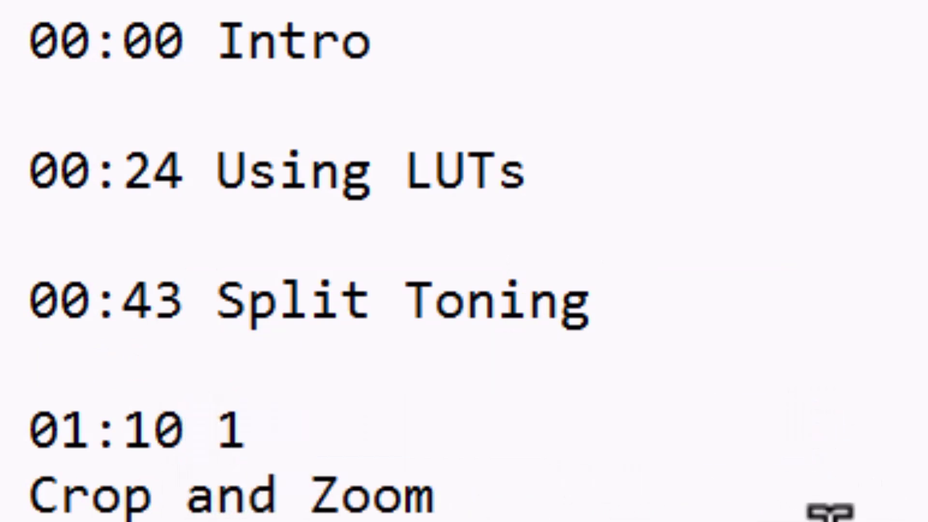
key(Delete)
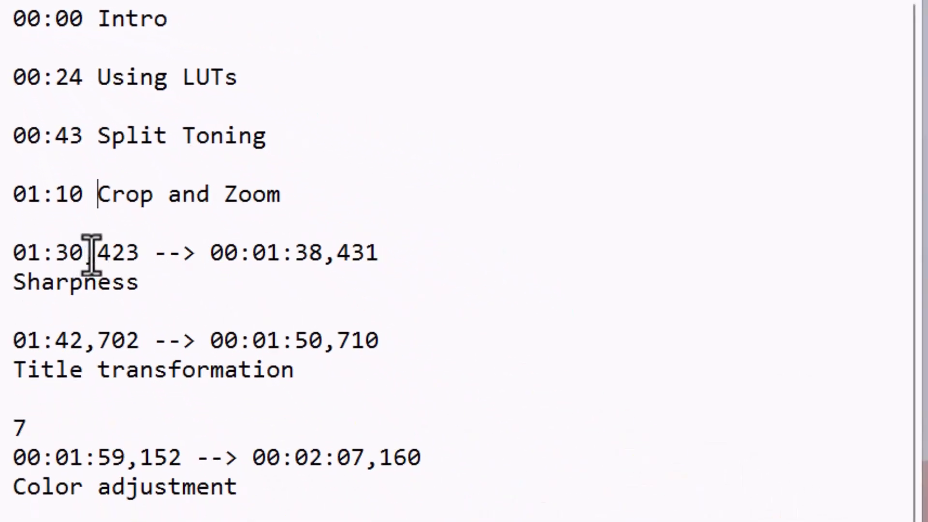
Join '01:30 Sharpness' and '01:42 Title transformation' into single chapter lines
click(90, 252)
drag(85, 252, 365, 254)
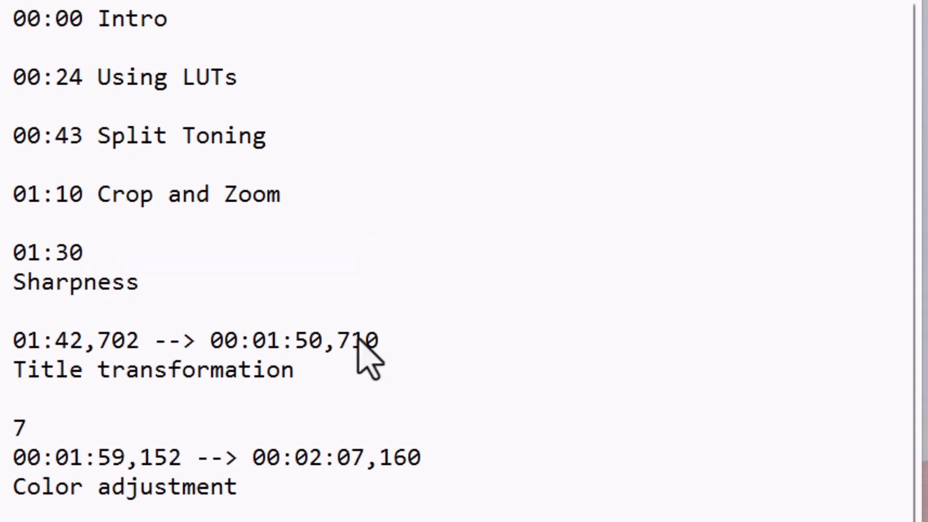
key(Delete)
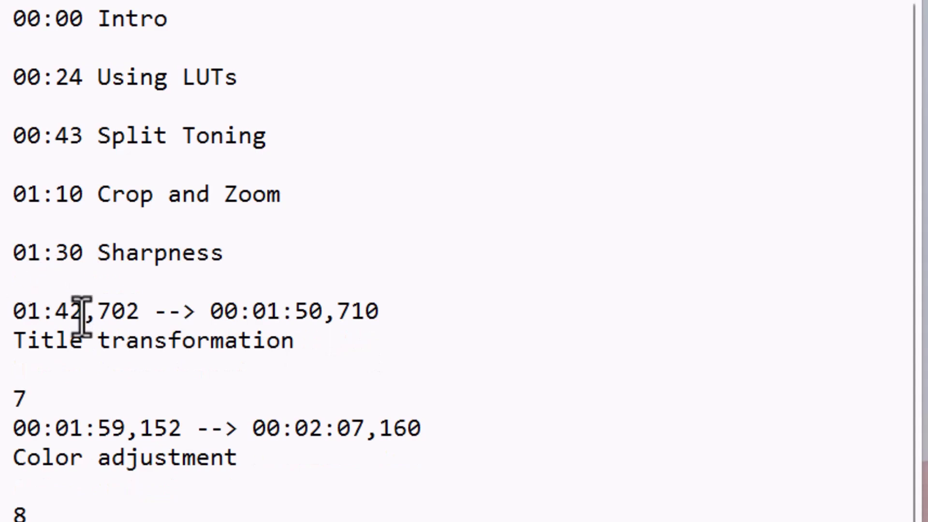
drag(83, 314, 383, 325)
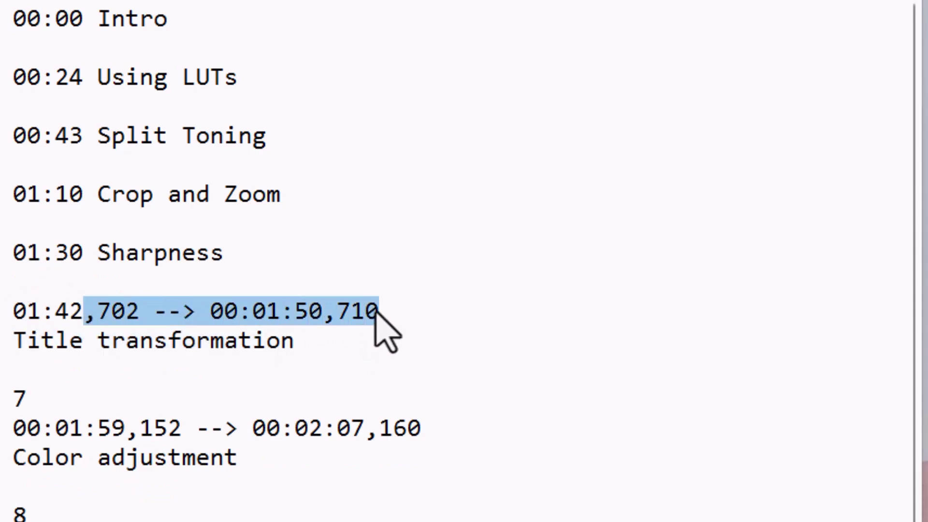
key(Delete)
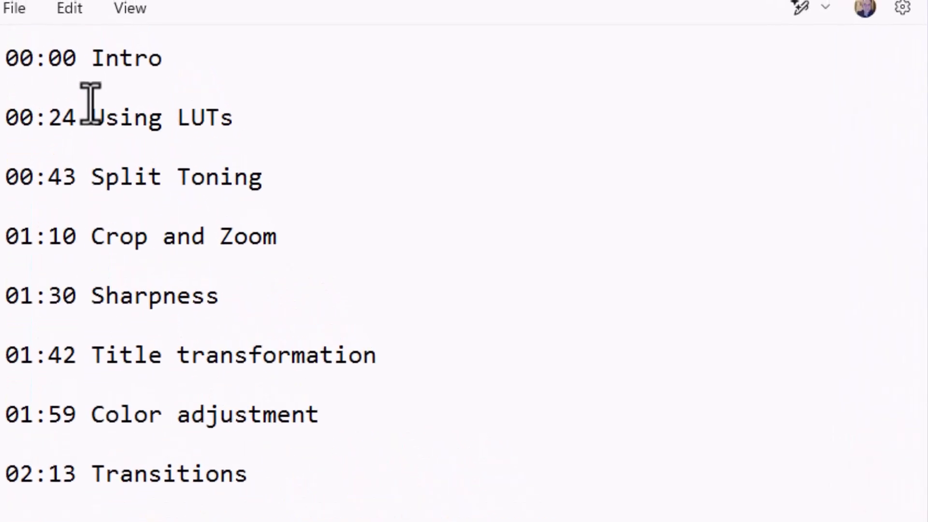
Save the edited youtube test.srt chapter list via File > Save
click(15, 9)
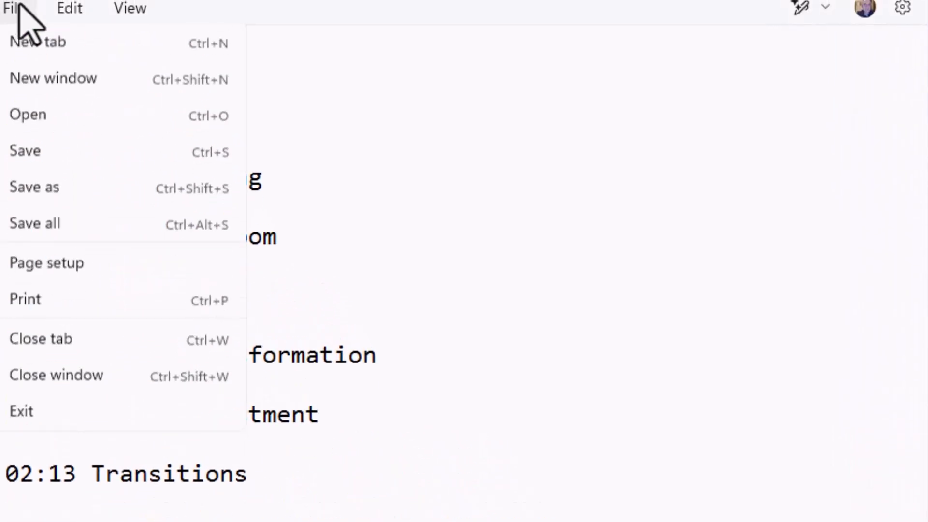
click(28, 154)
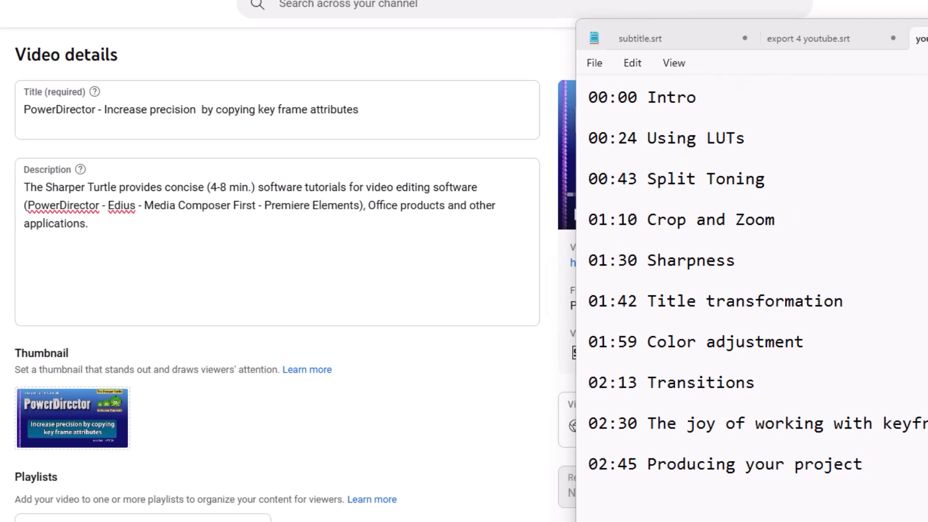
Select all the chapter lines in Notepad for copying
drag(852, 466, 658, 386)
drag(862, 466, 591, 94)
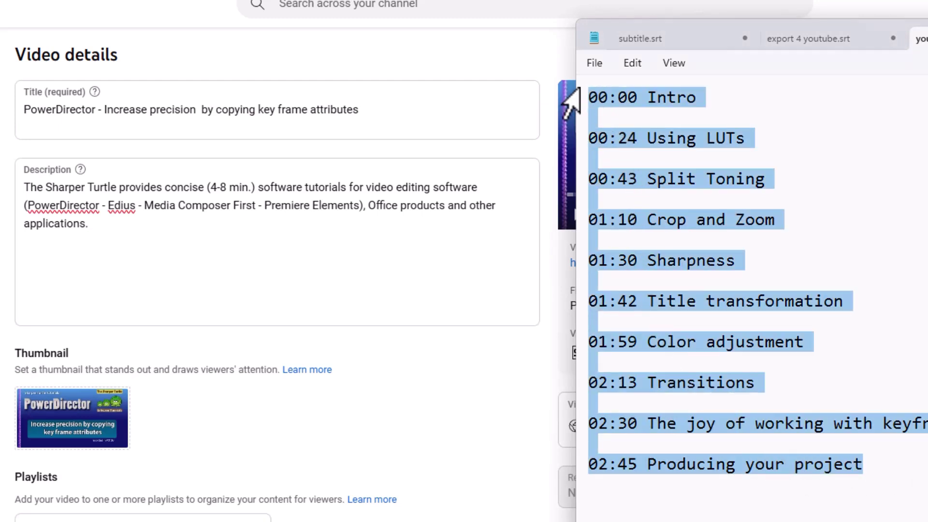
Paste the ten chapter timestamps on a new line below the description, save, and view the video
click(244, 252)
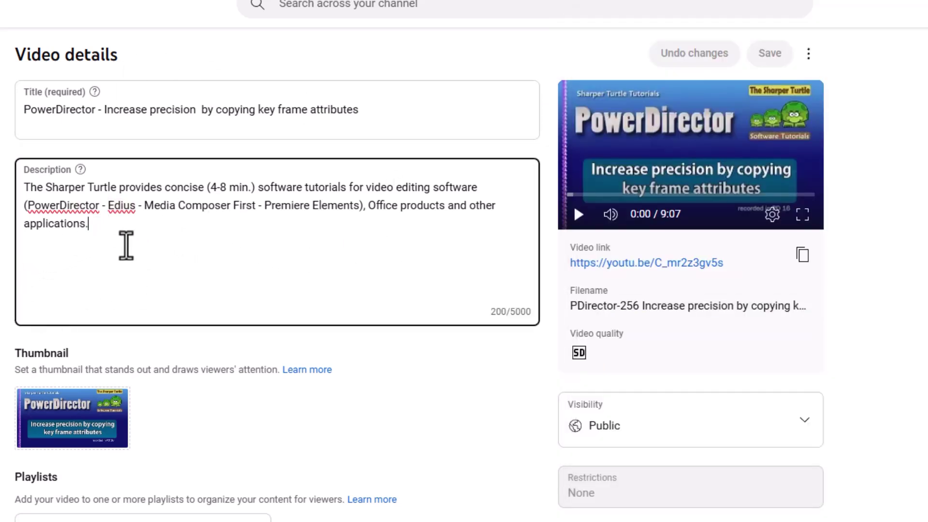
key(Return)
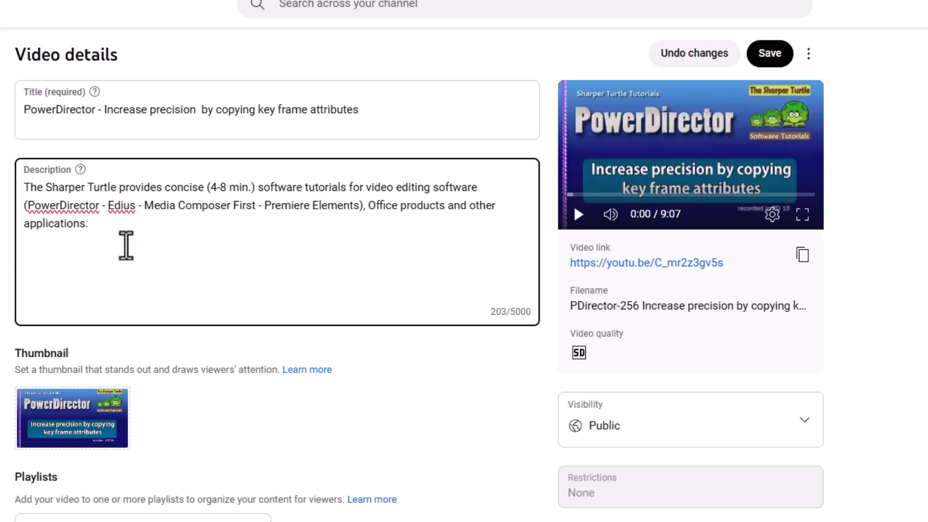
text(00:00 Intro  00:24 Using LUTs  00:43 Split Toning  01:10 Crop and Zoom  01:30 Sharpness  01:42 Title transformation  01:59 Color adjustment  02:13 Transitions  02:30 The joy of working with keyframes  02:45 Producing your project)
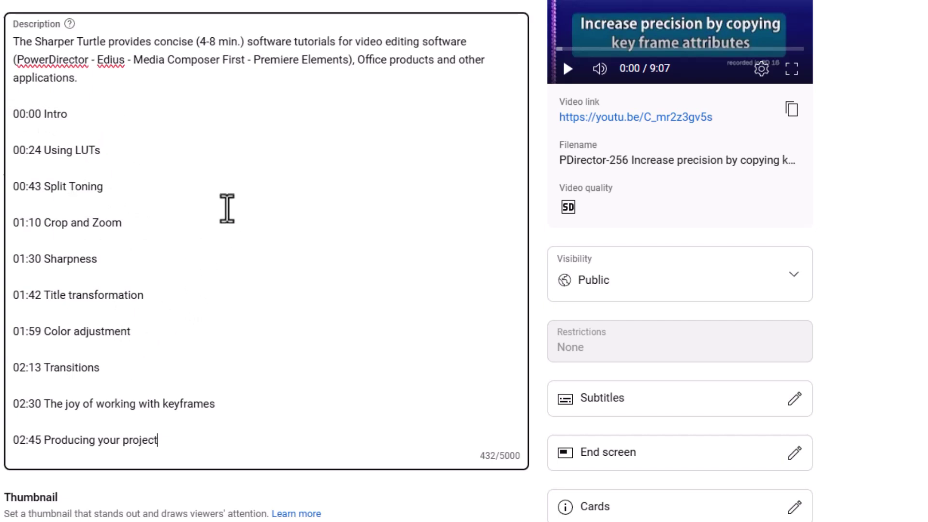
scroll(237, 203, down, 3)
scroll(236, 205, up, 3)
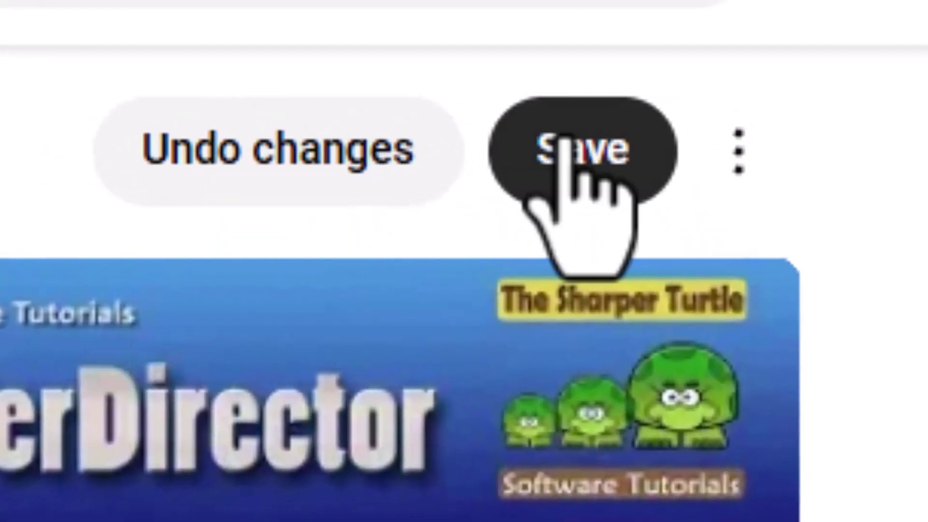
click(581, 164)
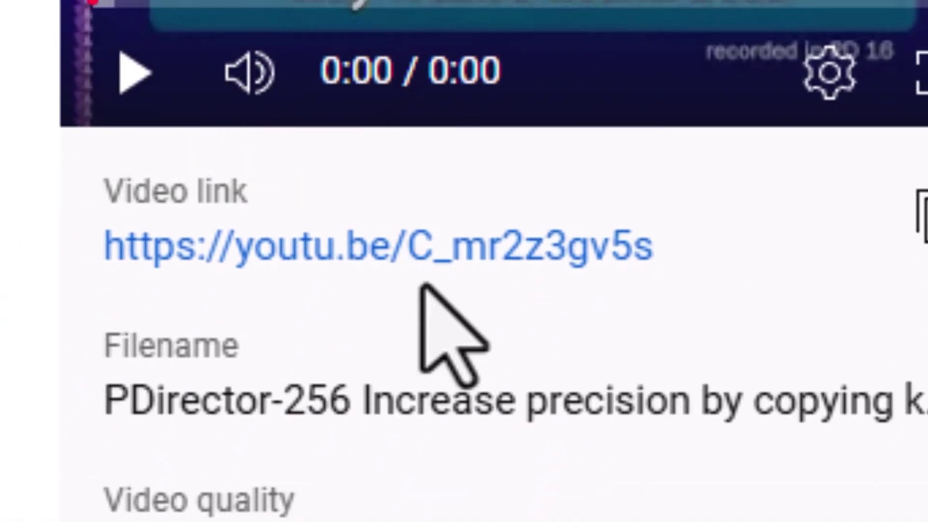
click(400, 244)
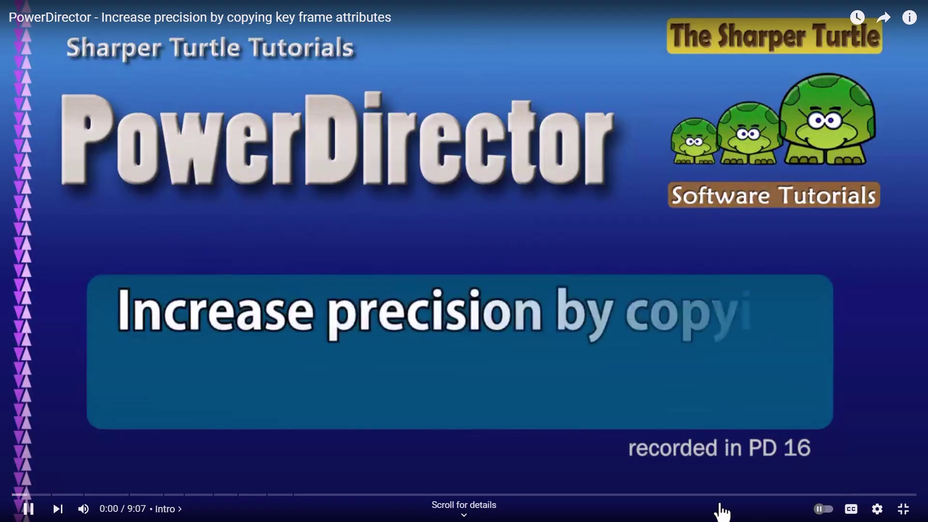